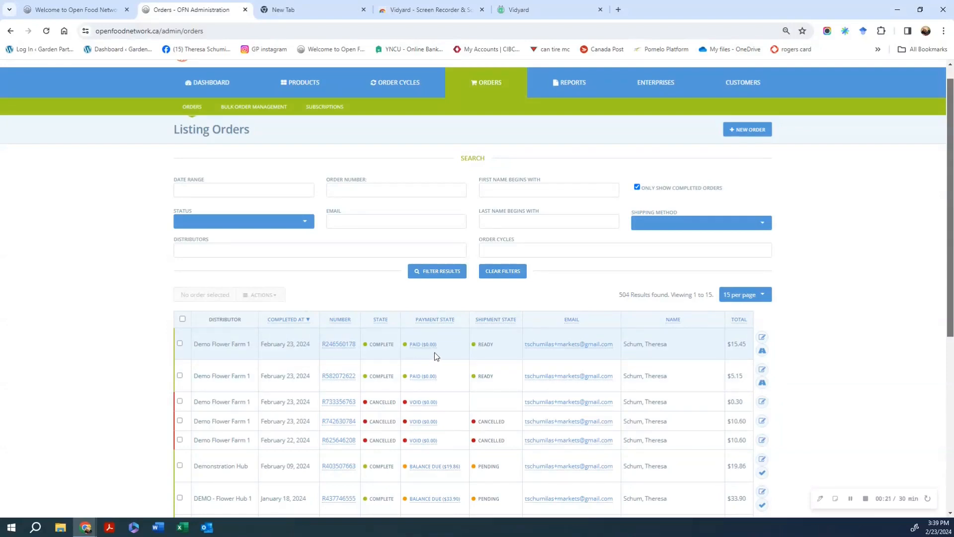
click(762, 338)
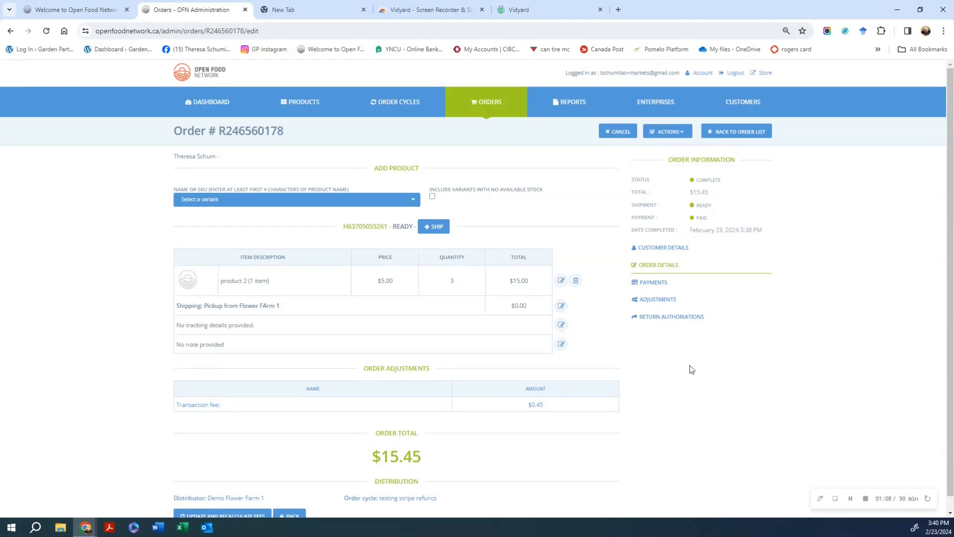
Change product 2's line-item quantity from 3 to 4 and save it.
click(416, 199)
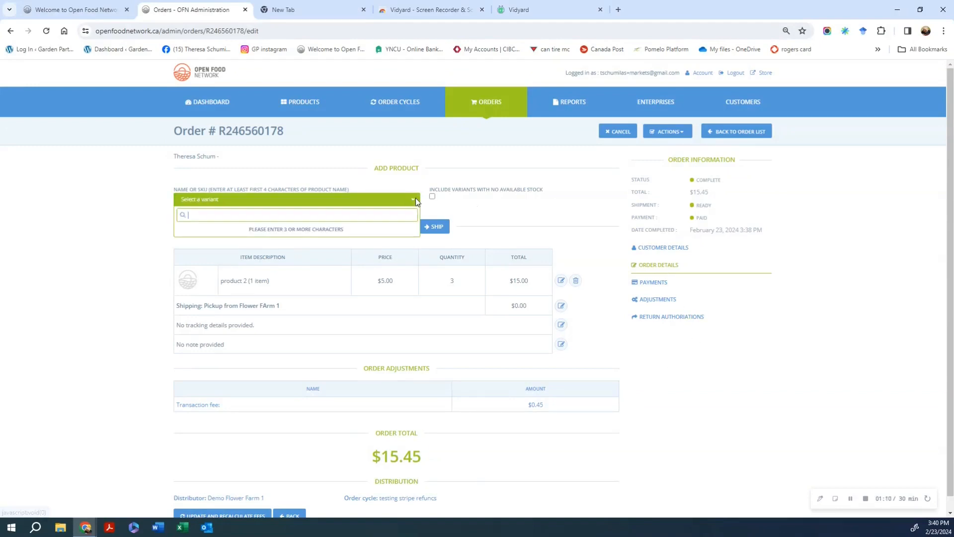
click(560, 280)
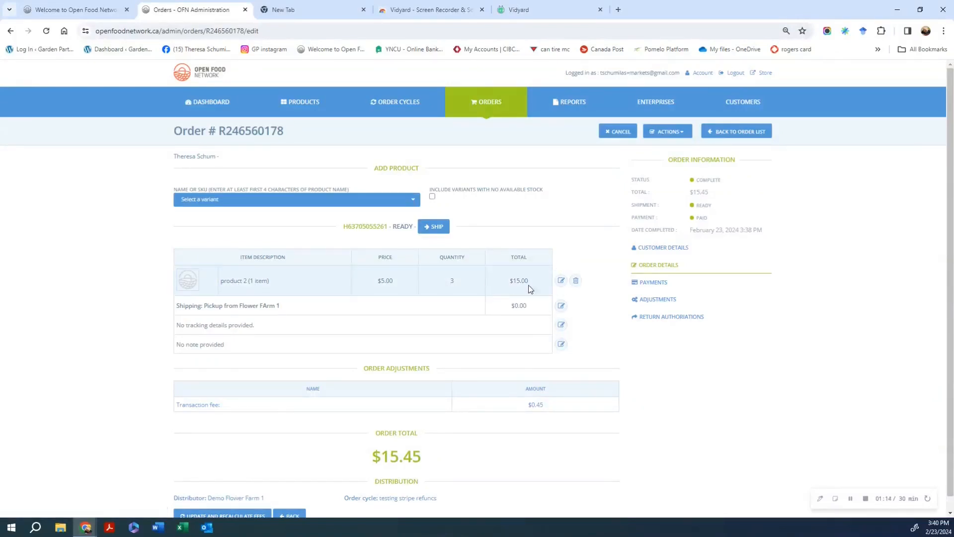
click(561, 280)
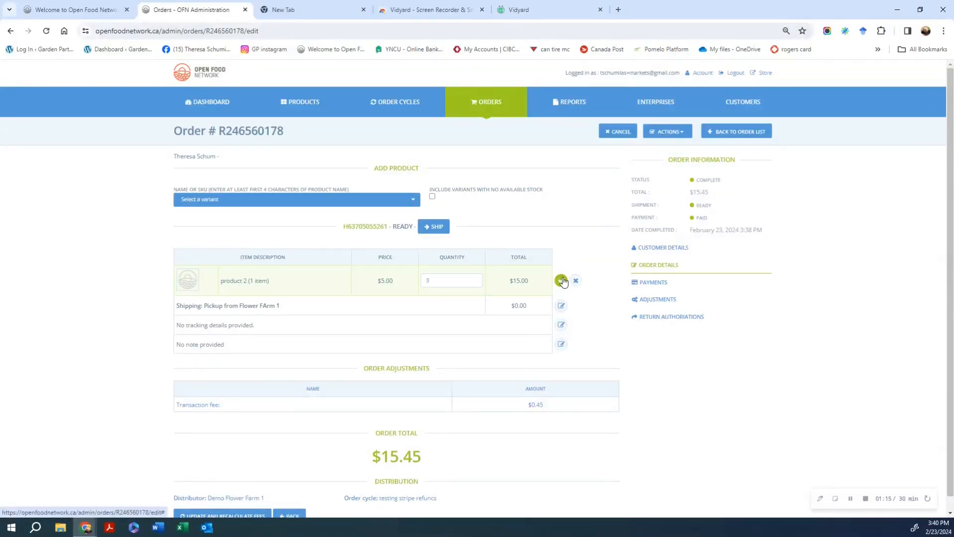
click(475, 278)
click(561, 281)
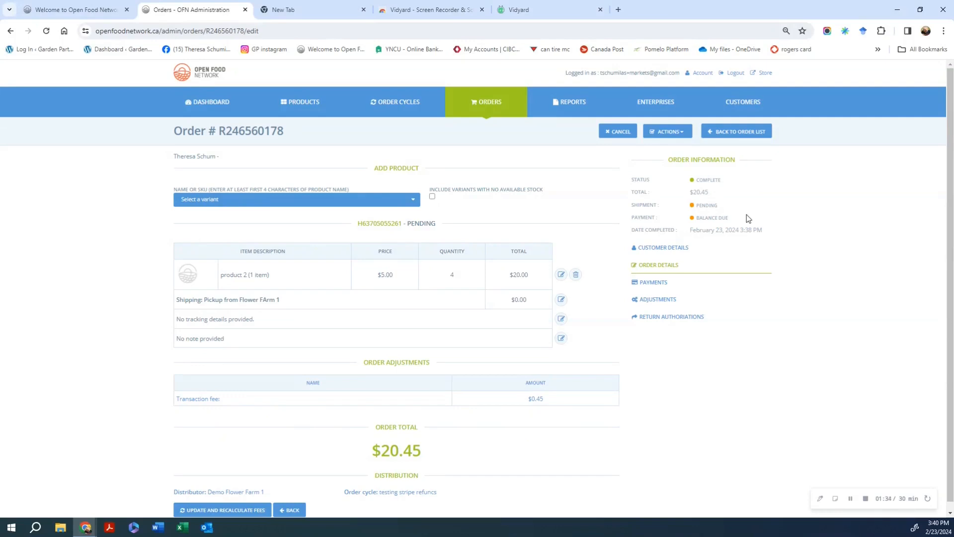
Begin a $5.00 Pay by credit payment for the balance due, then return to the order.
click(653, 287)
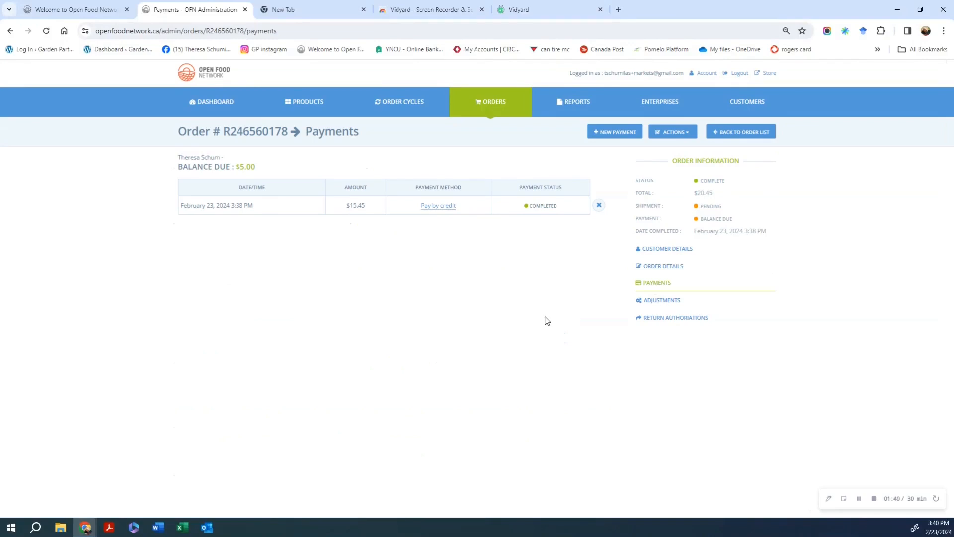
click(615, 132)
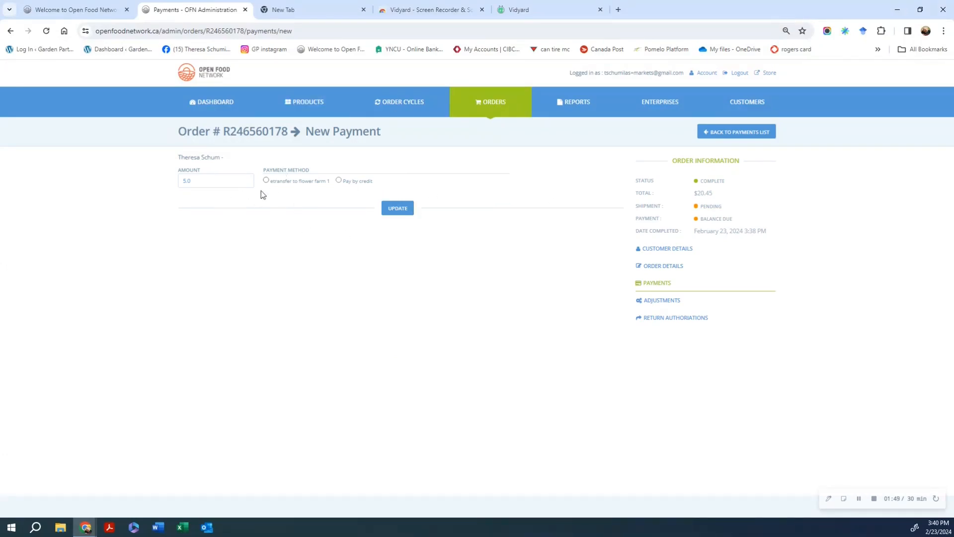
click(338, 180)
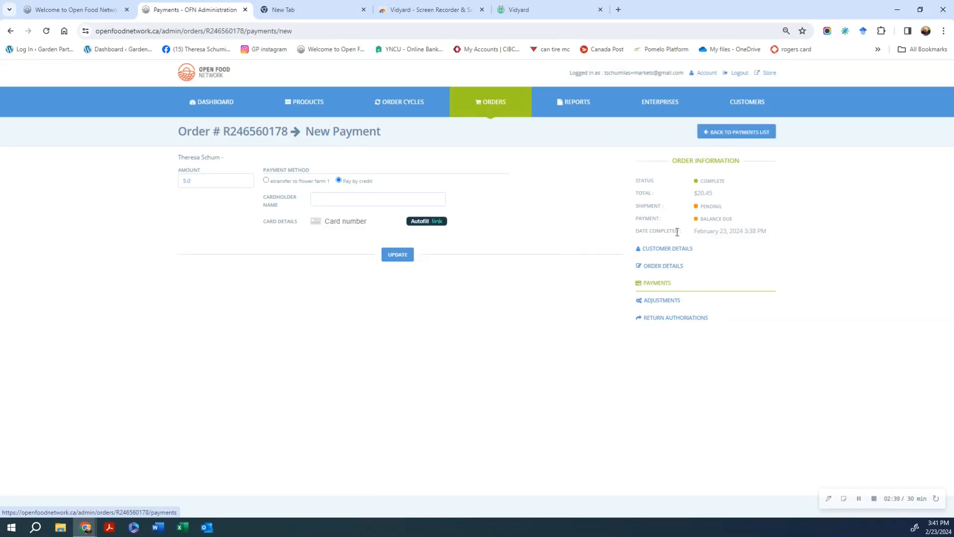
click(669, 267)
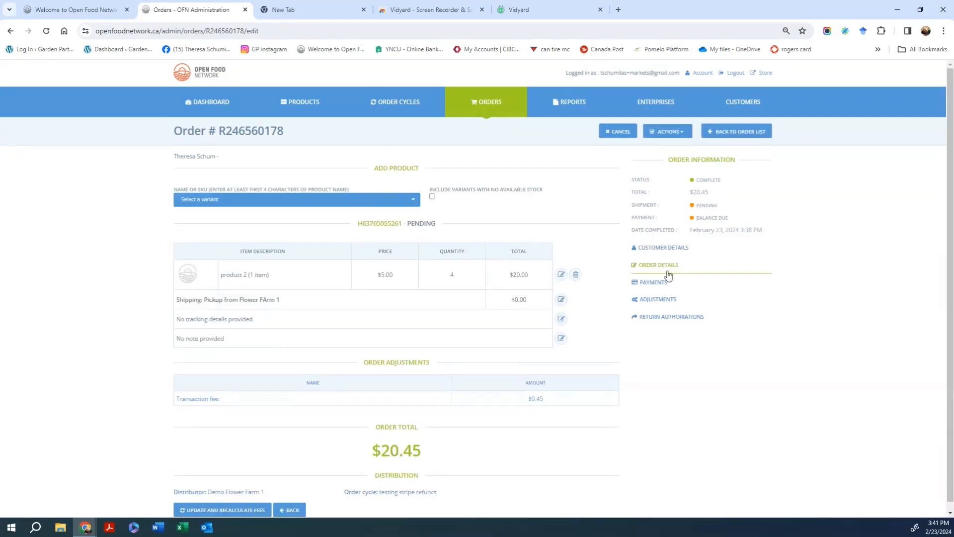
Lower product 2's quantity from 4 to 3, then to 2, saving each change.
click(561, 274)
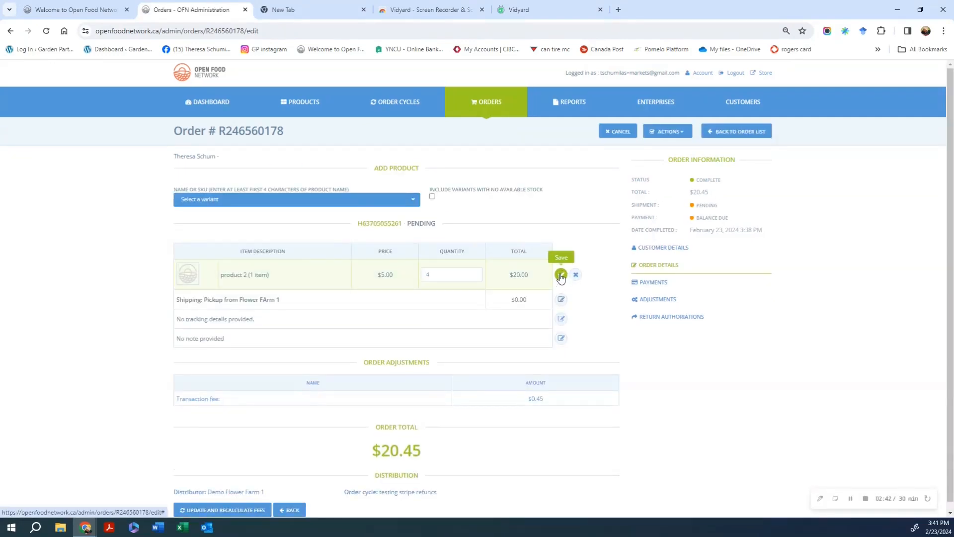
click(474, 277)
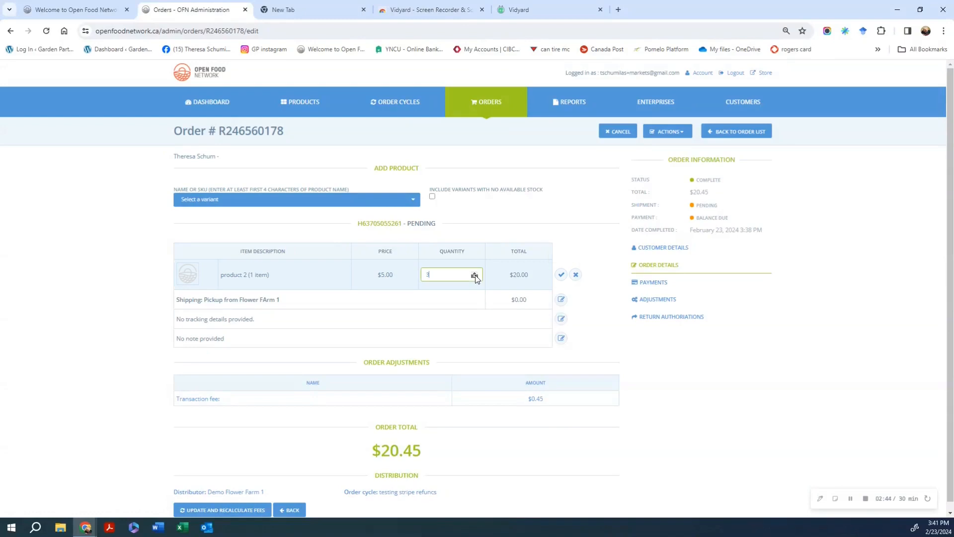
click(559, 274)
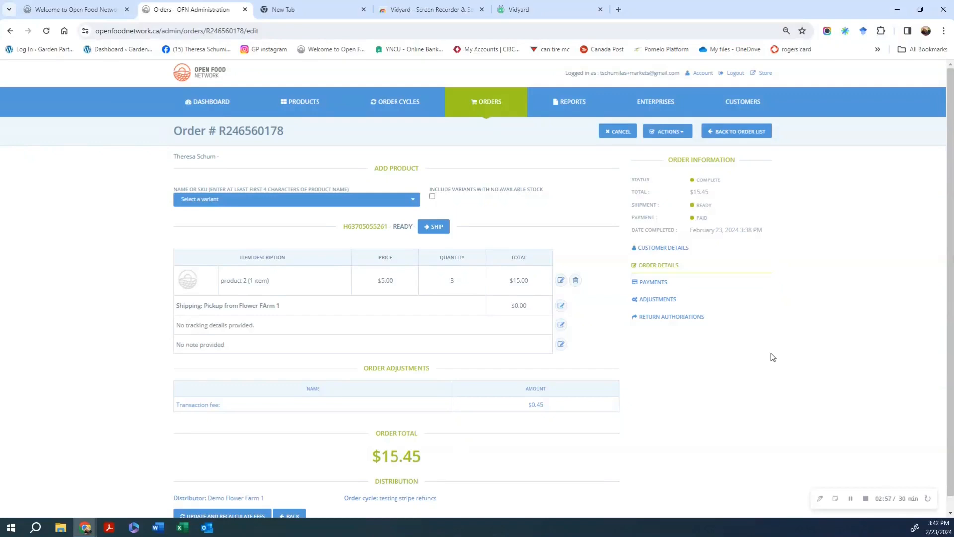
click(561, 280)
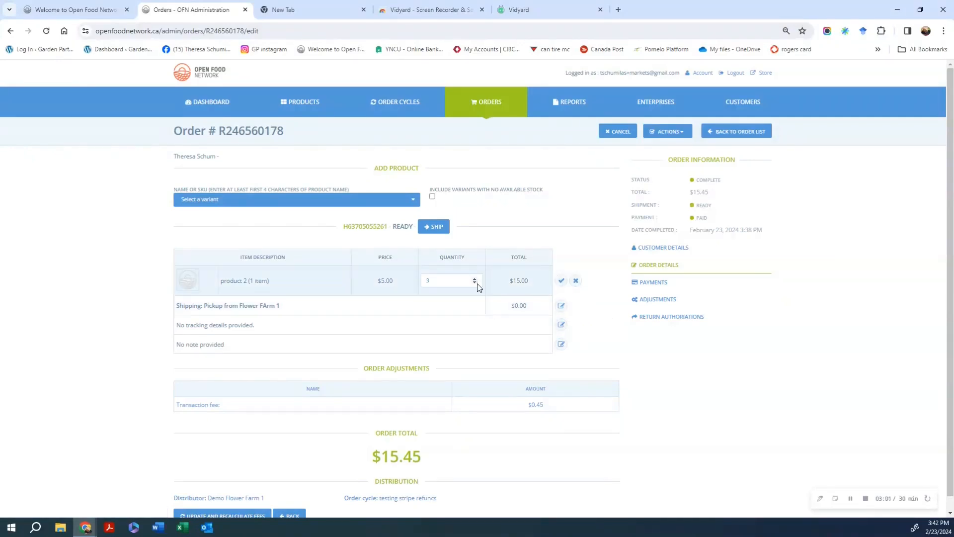
click(474, 283)
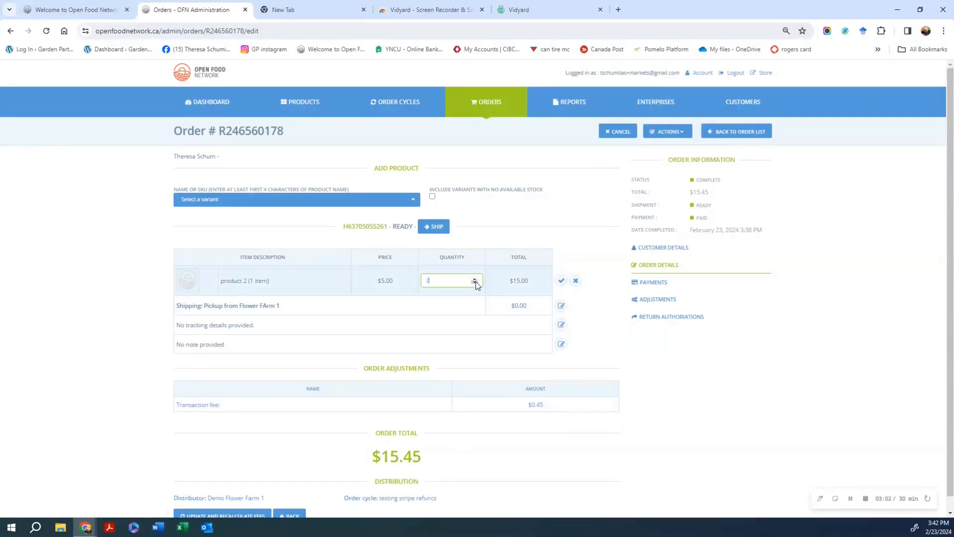
click(561, 280)
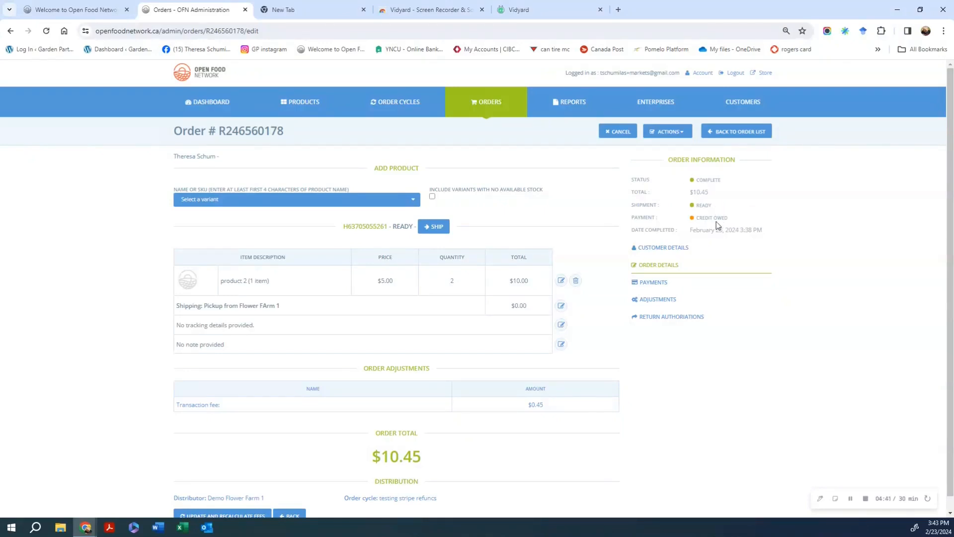
Issue the -$5.00 Pay by credit refund from the order's payments list.
click(661, 286)
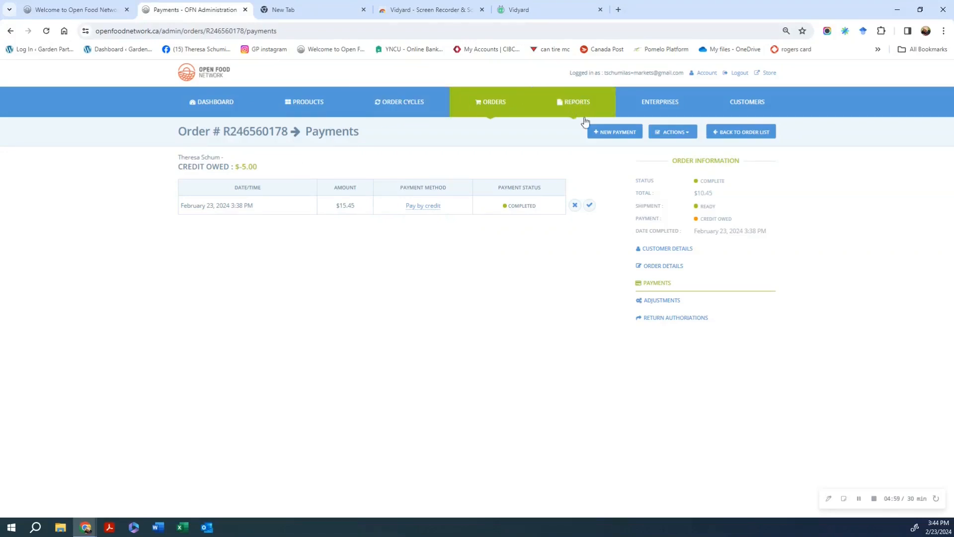
click(614, 134)
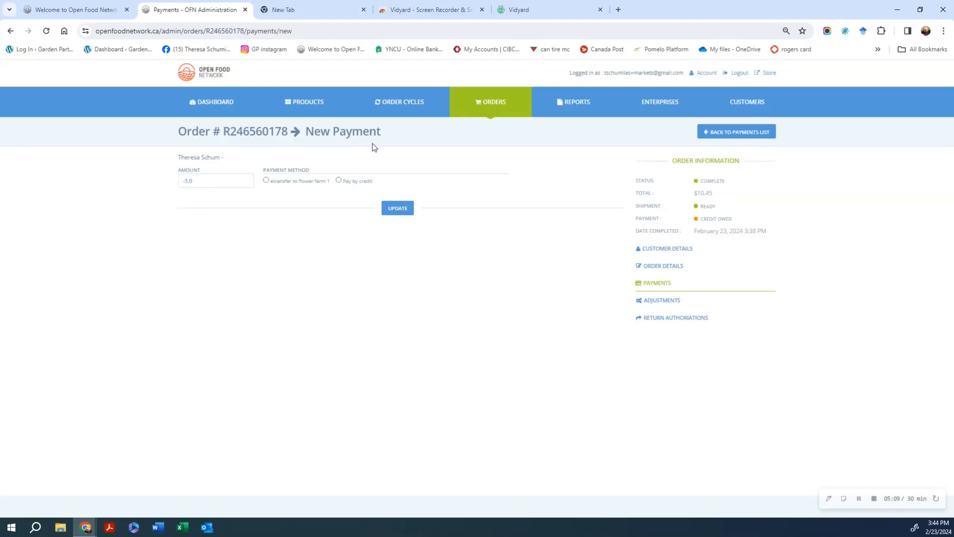
click(753, 136)
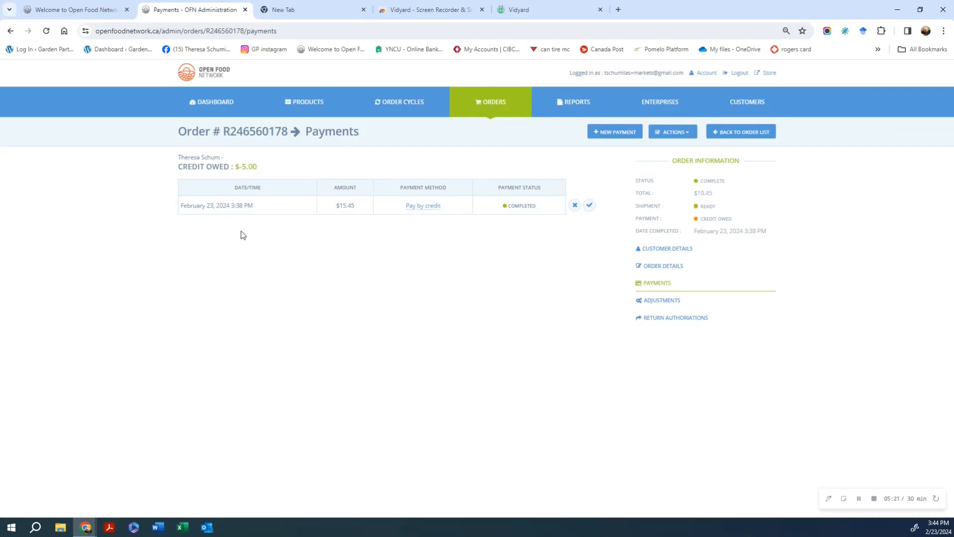
click(589, 205)
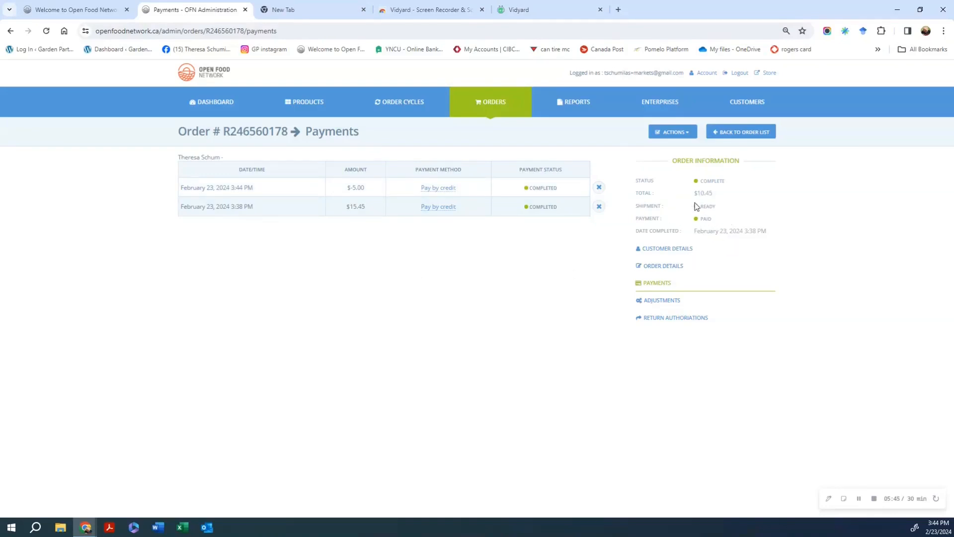
click(737, 134)
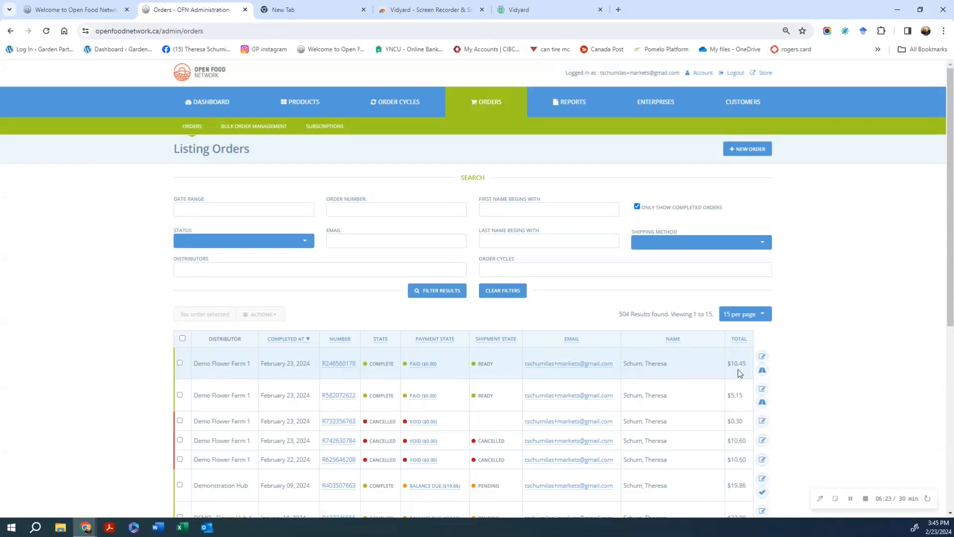
click(761, 357)
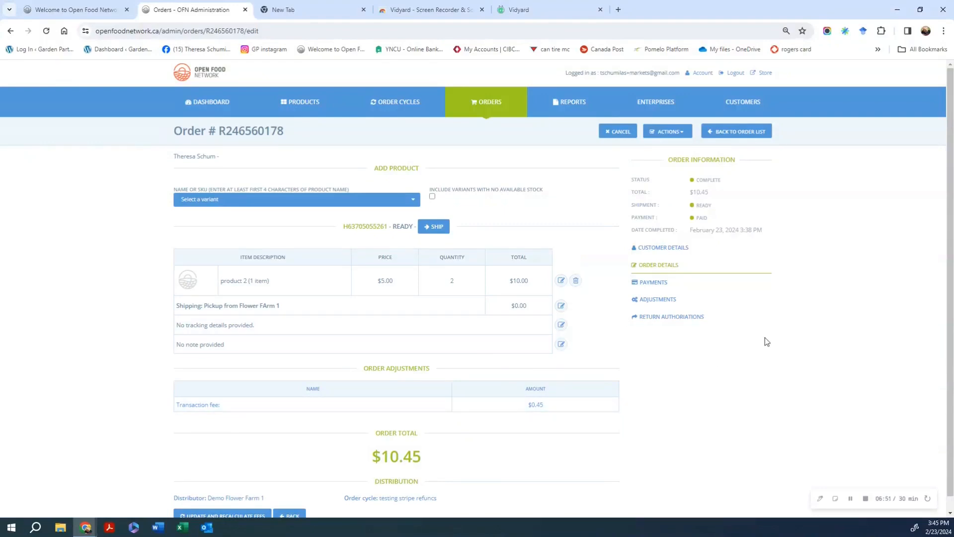
Cancel the order from the Actions menu, keeping restock and customer email options ticked.
click(669, 132)
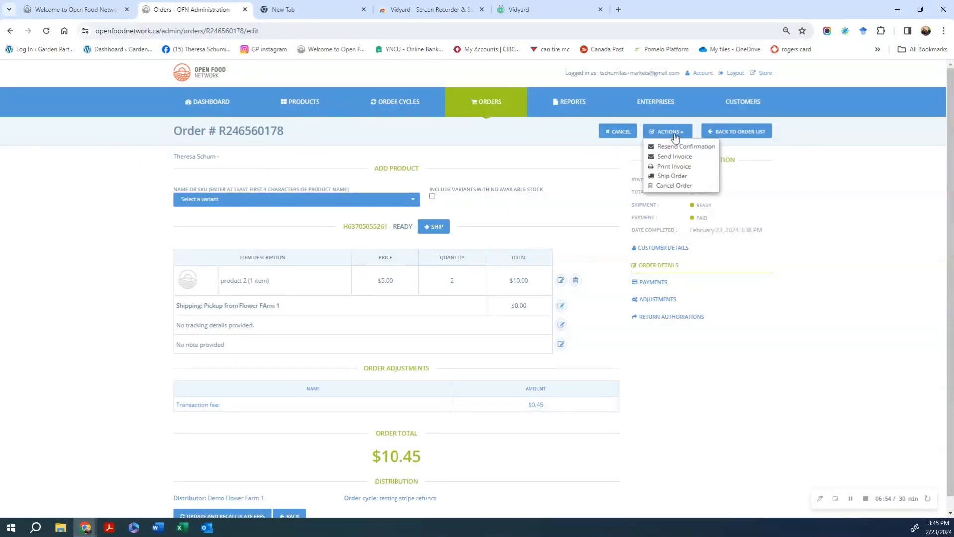
click(673, 186)
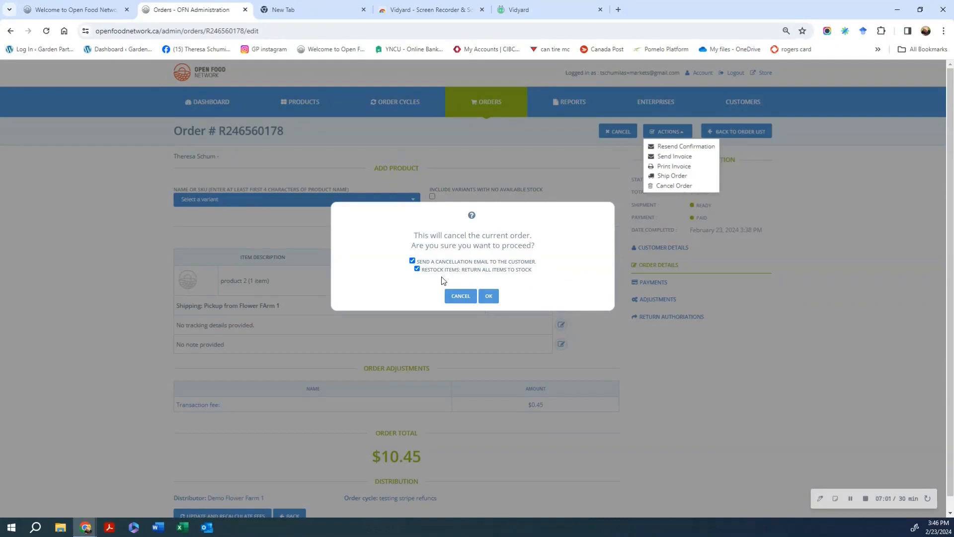
click(485, 298)
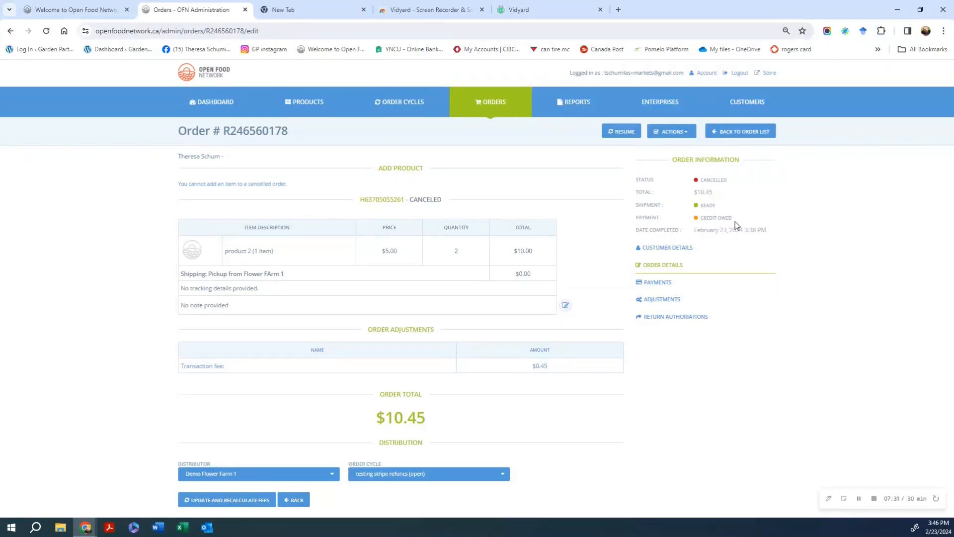
Refund the remaining -$10.45 credit on the cancelled order, then return to the orders list.
click(656, 283)
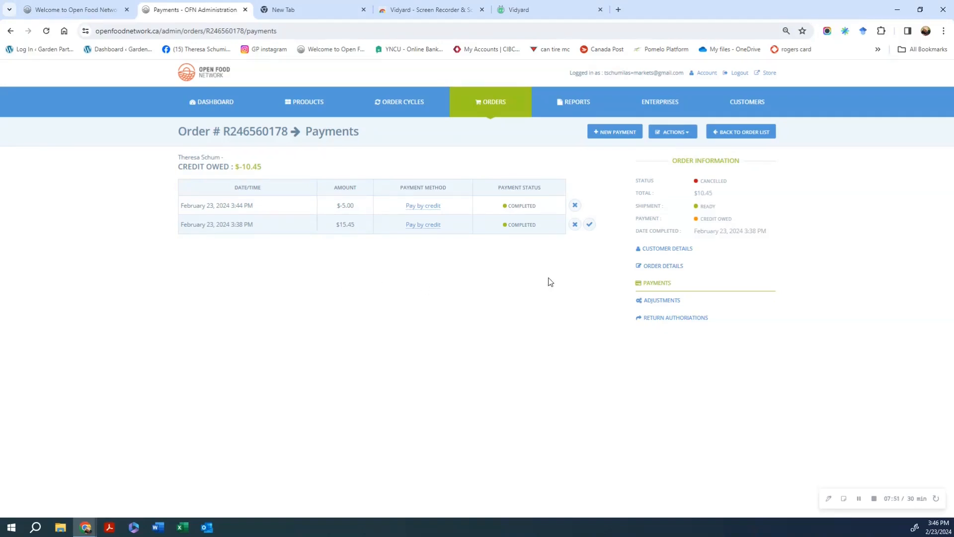
click(591, 226)
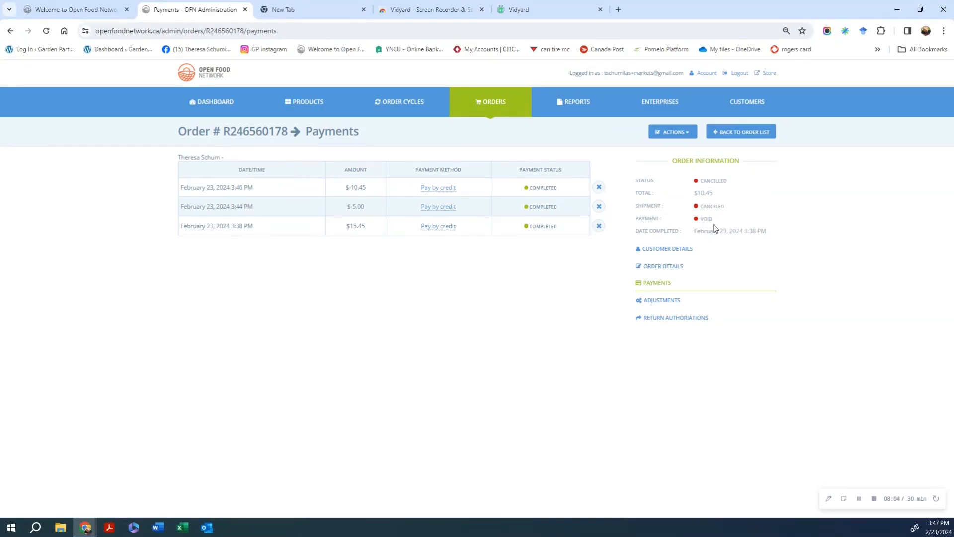
right_click(476, 324)
click(394, 318)
click(734, 132)
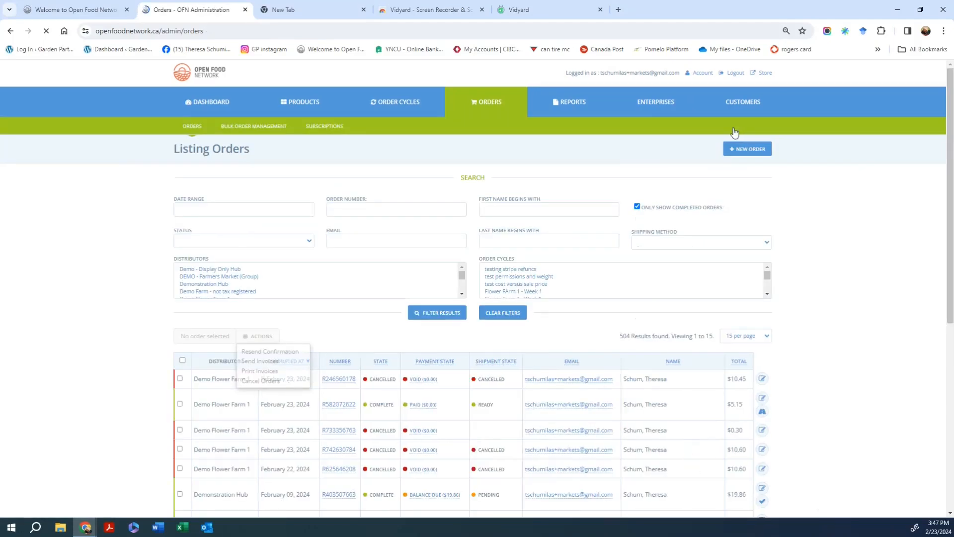